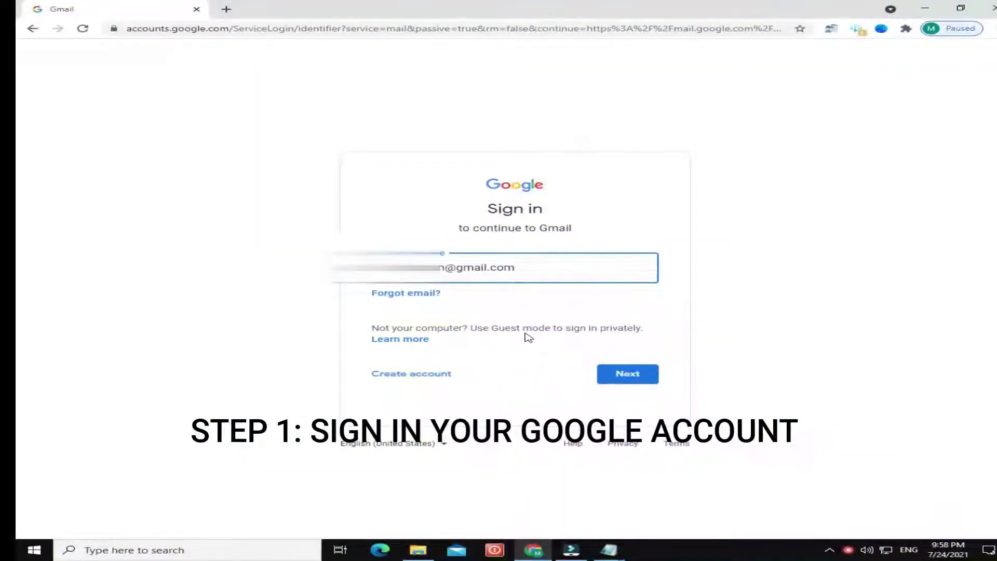
# - Sign in to Google with the Gmail address and password
pyautogui.click(604, 374)
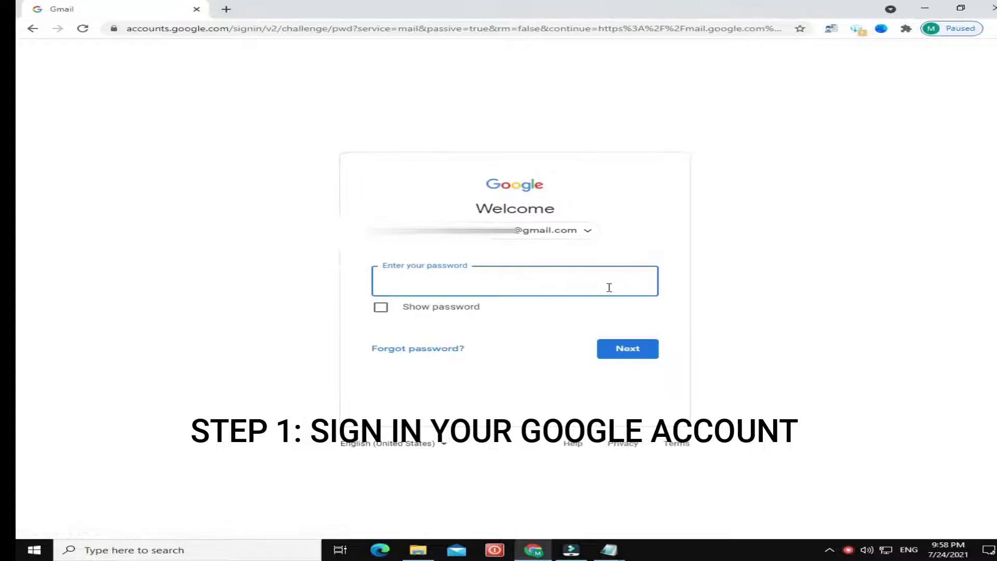
pyautogui.click(645, 358)
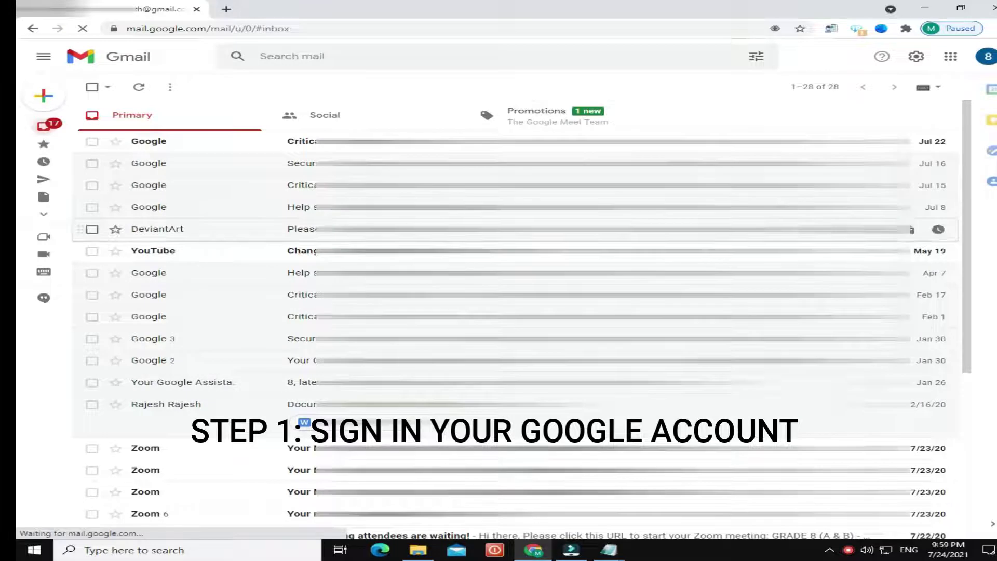
# - Open the Google Account home page from Gmail's Google apps grid
pyautogui.click(953, 59)
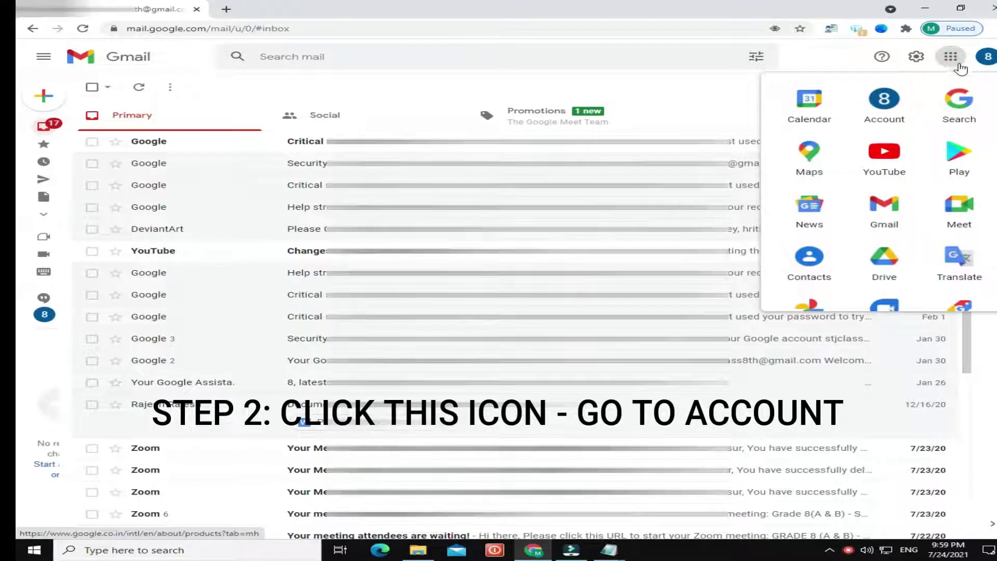
pyautogui.click(889, 128)
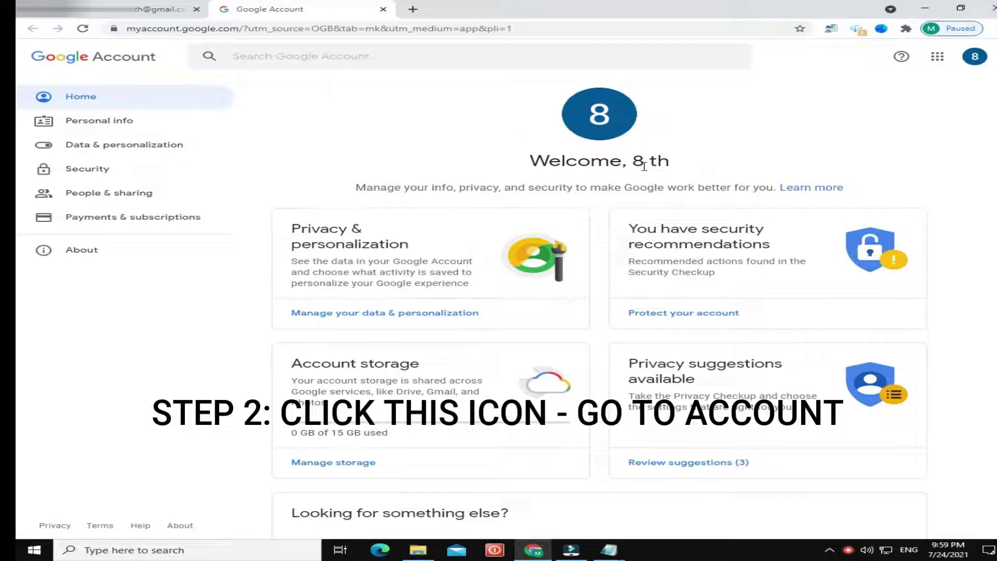
# - Go to the Security page and its Your devices section
pyautogui.click(89, 176)
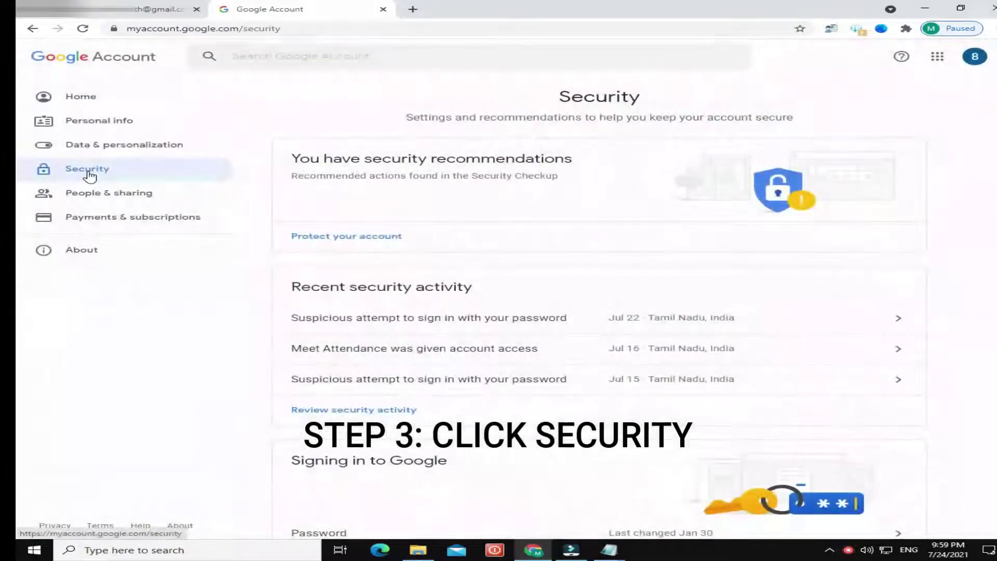
pyautogui.scroll(-2, 461, 304)
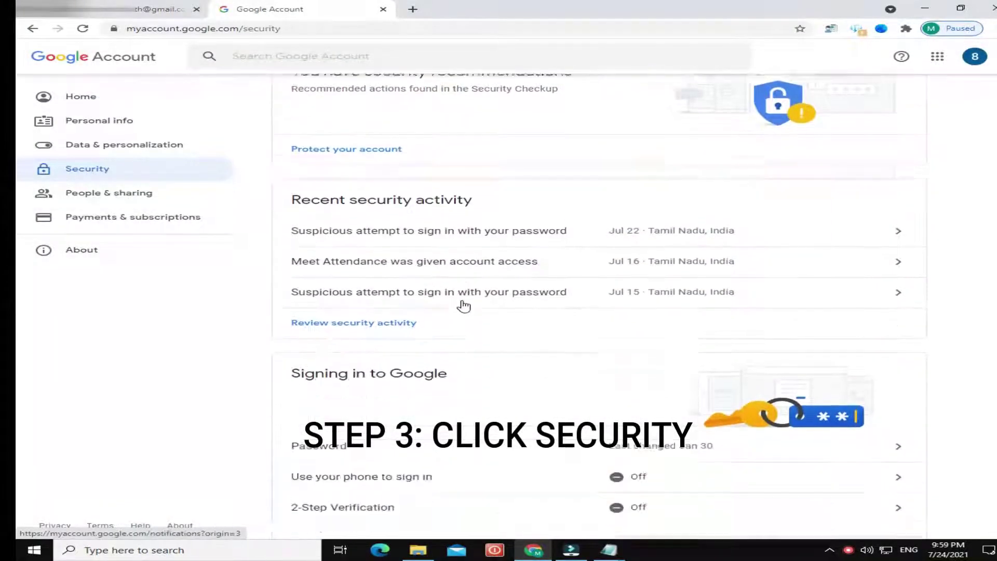
pyautogui.scroll(-1, 466, 306)
pyautogui.scroll(-2, 466, 306)
pyautogui.scroll(-2, 468, 308)
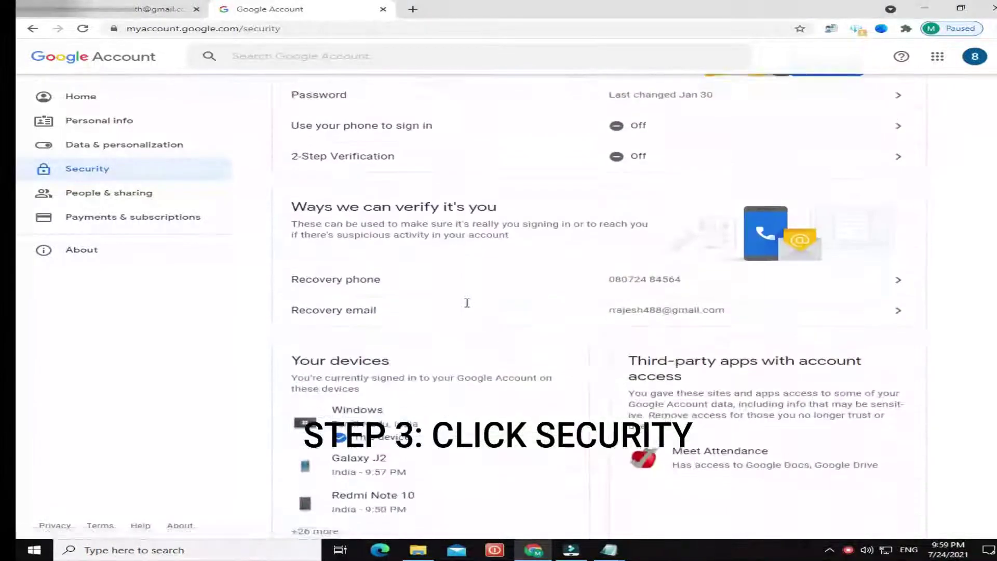
pyautogui.scroll(-2, 470, 310)
pyautogui.scroll(-2, 471, 312)
pyautogui.scroll(1, 467, 311)
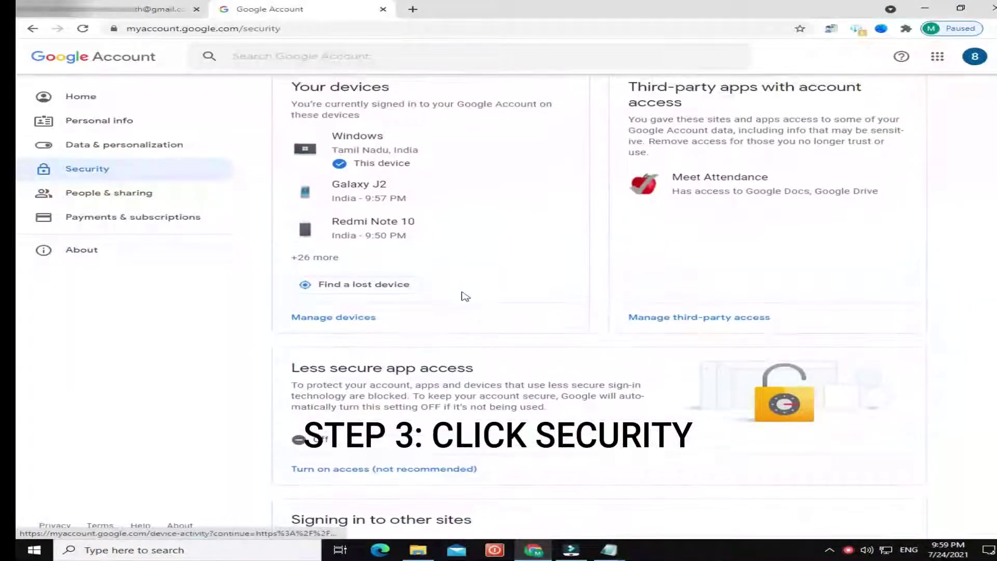
pyautogui.scroll(1, 355, 269)
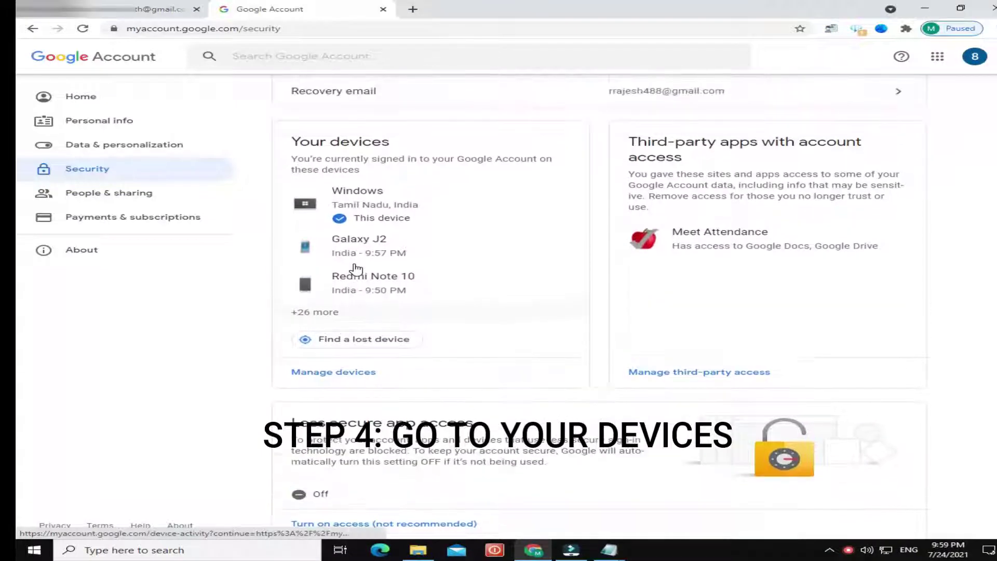
pyautogui.scroll(-1, 365, 286)
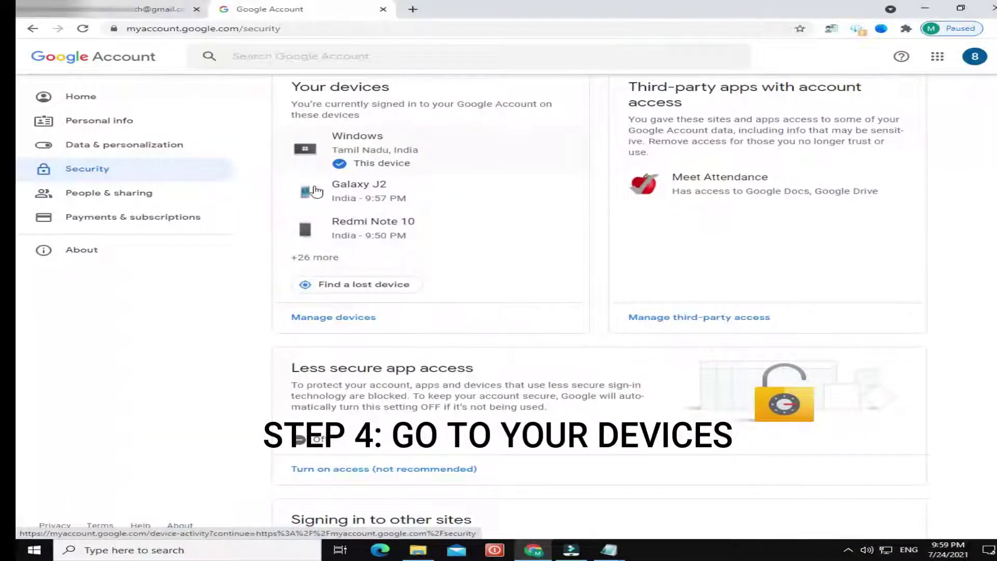
# - Open Manage devices to see the full list of signed-in devices
pyautogui.click(327, 265)
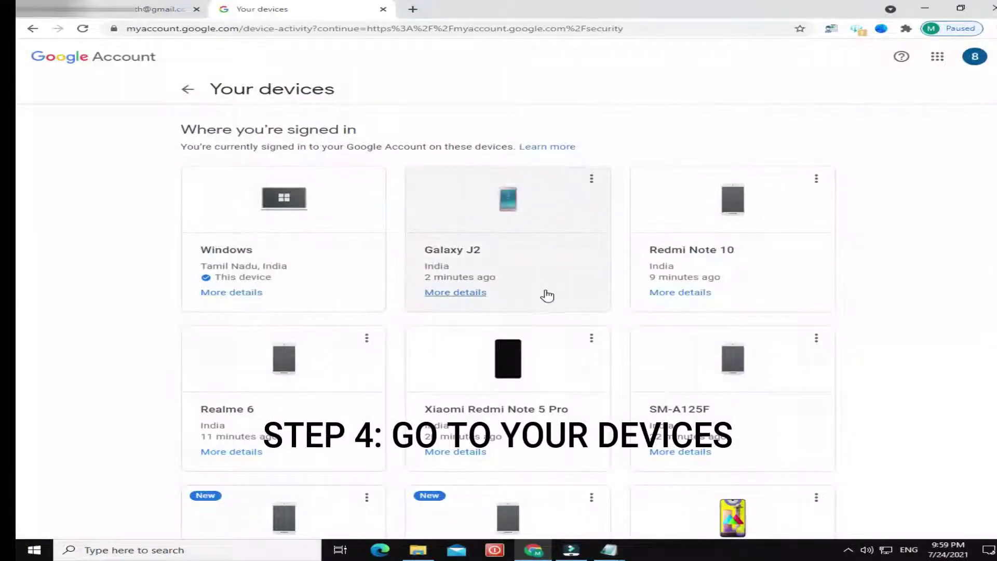
pyautogui.scroll(-1, 545, 296)
pyautogui.scroll(-2, 549, 298)
pyautogui.scroll(-2, 556, 312)
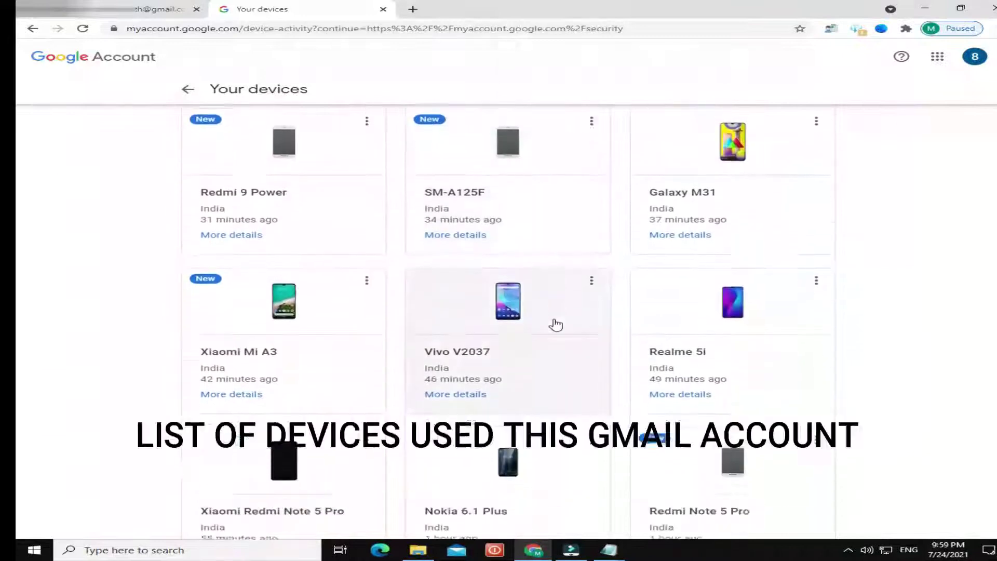
pyautogui.scroll(-2, 555, 325)
pyautogui.scroll(-2, 555, 325)
pyautogui.scroll(-2, 556, 325)
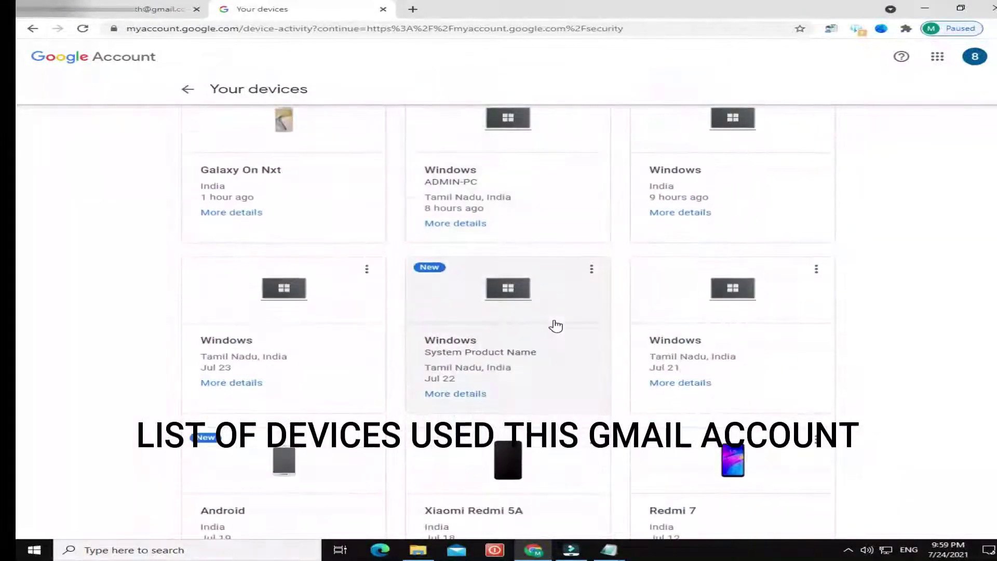
pyautogui.scroll(-3, 556, 324)
pyautogui.scroll(-2, 553, 327)
pyautogui.scroll(1, 552, 329)
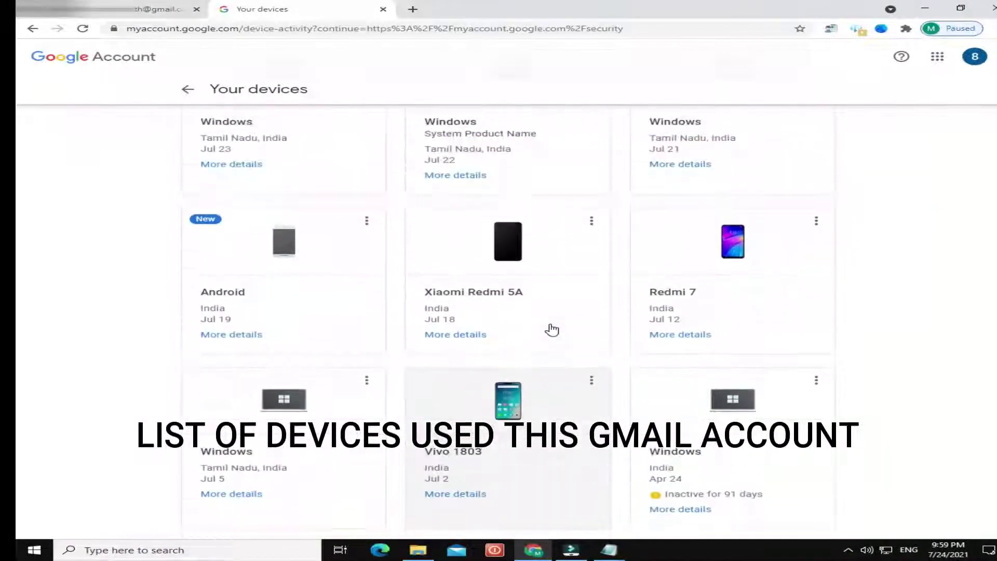
pyautogui.scroll(2, 552, 329)
pyautogui.scroll(3, 552, 329)
pyautogui.scroll(2, 552, 329)
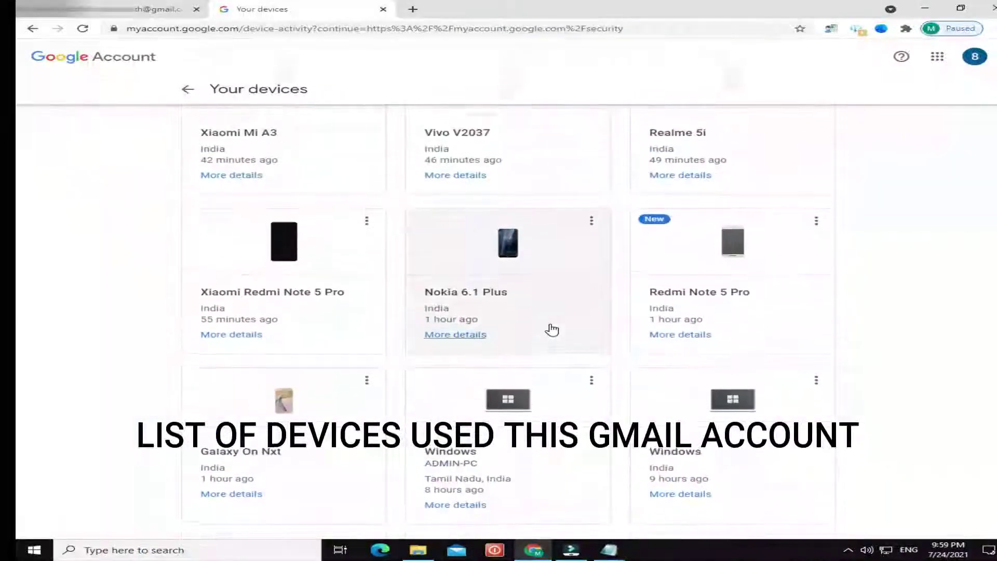
pyautogui.scroll(1, 552, 329)
pyautogui.scroll(2, 552, 330)
pyautogui.scroll(1, 551, 330)
pyautogui.scroll(1, 551, 330)
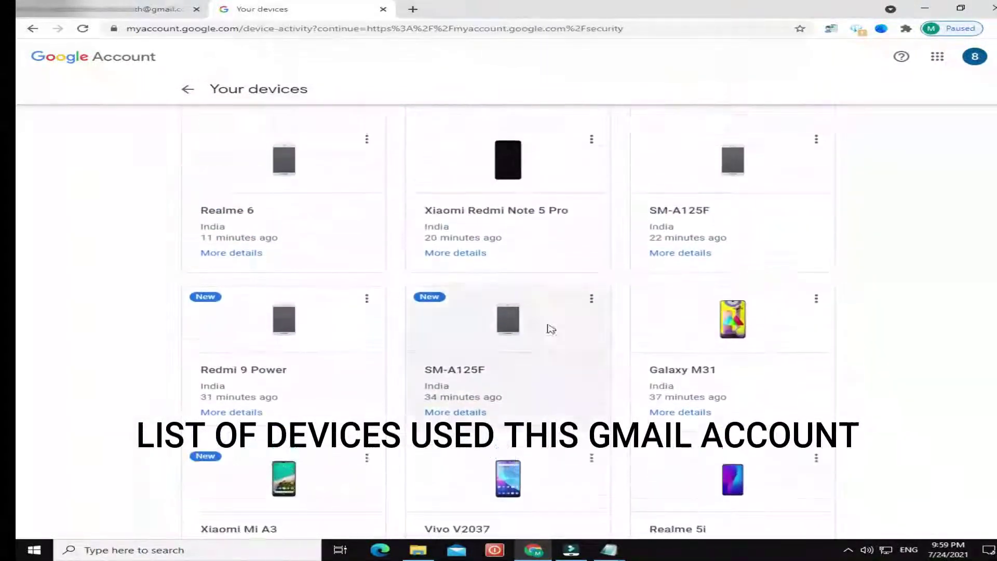
pyautogui.scroll(2, 548, 323)
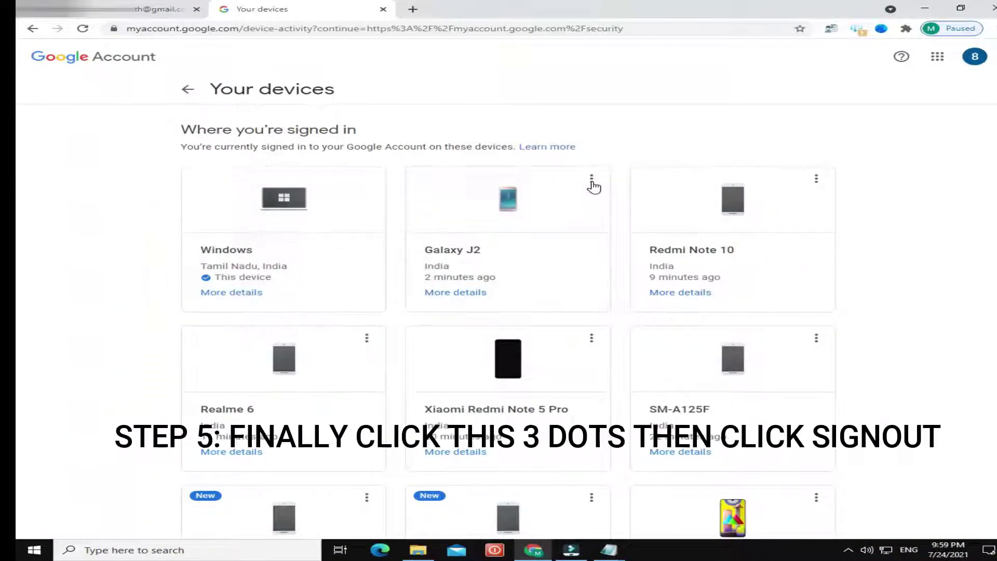
# - Sign out the Galaxy J2 and Redmi Note 10 devices
pyautogui.click(441, 212)
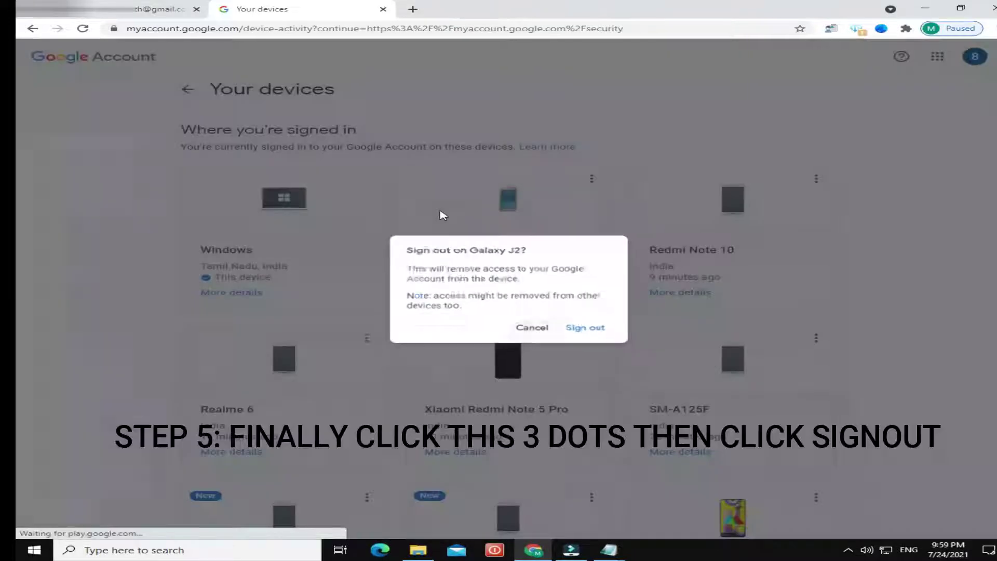
pyautogui.click(586, 332)
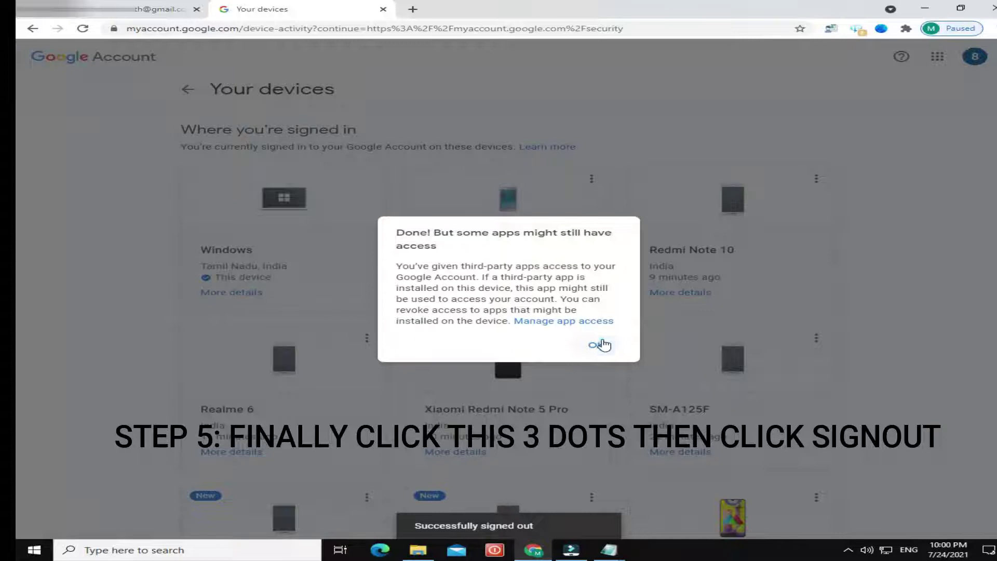
pyautogui.click(602, 344)
pyautogui.click(591, 179)
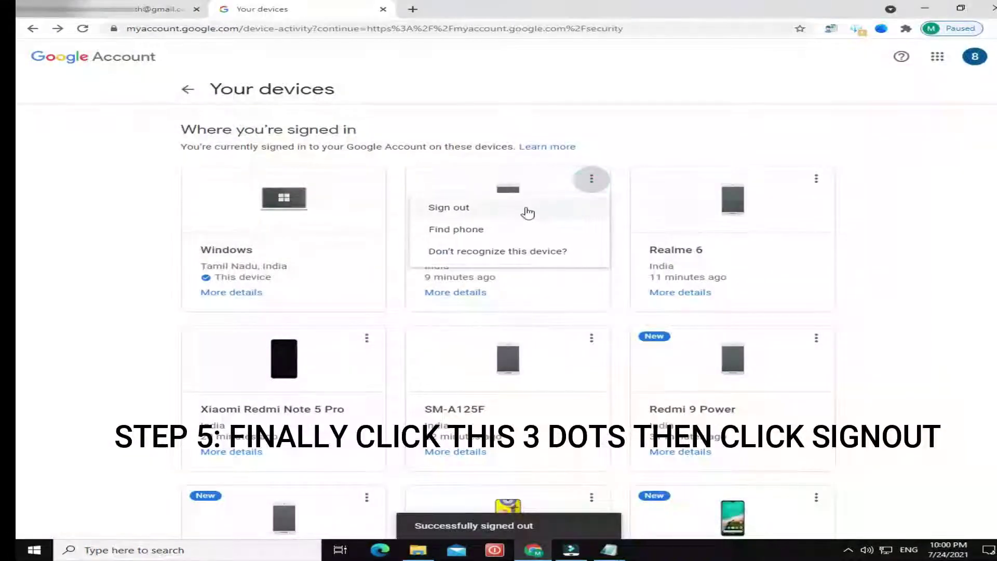
pyautogui.click(518, 207)
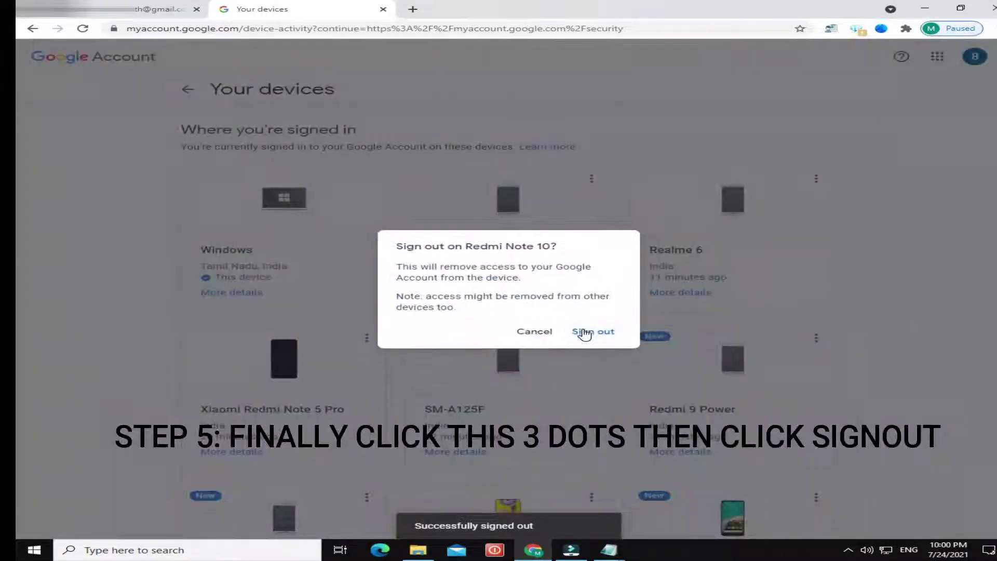
pyautogui.click(584, 332)
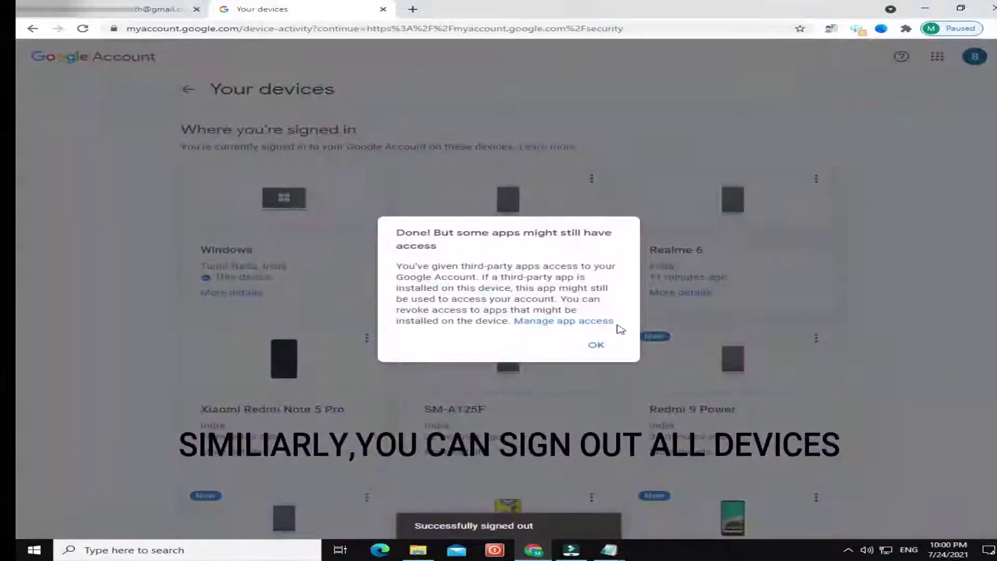
pyautogui.click(595, 344)
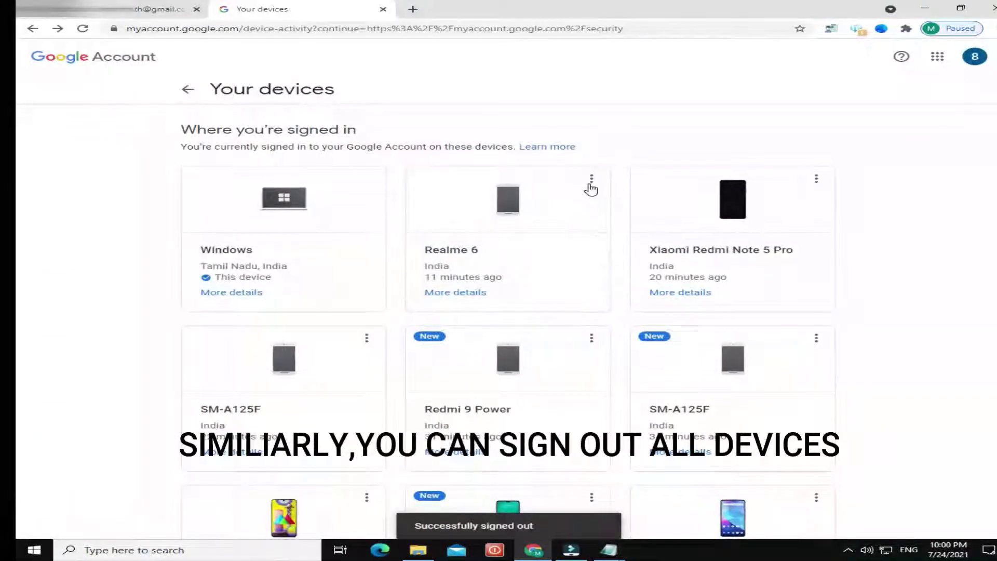
# - Sign out Realme 6, Xiaomi Redmi Note 5 Pro and the SM-A125F phone
pyautogui.click(491, 209)
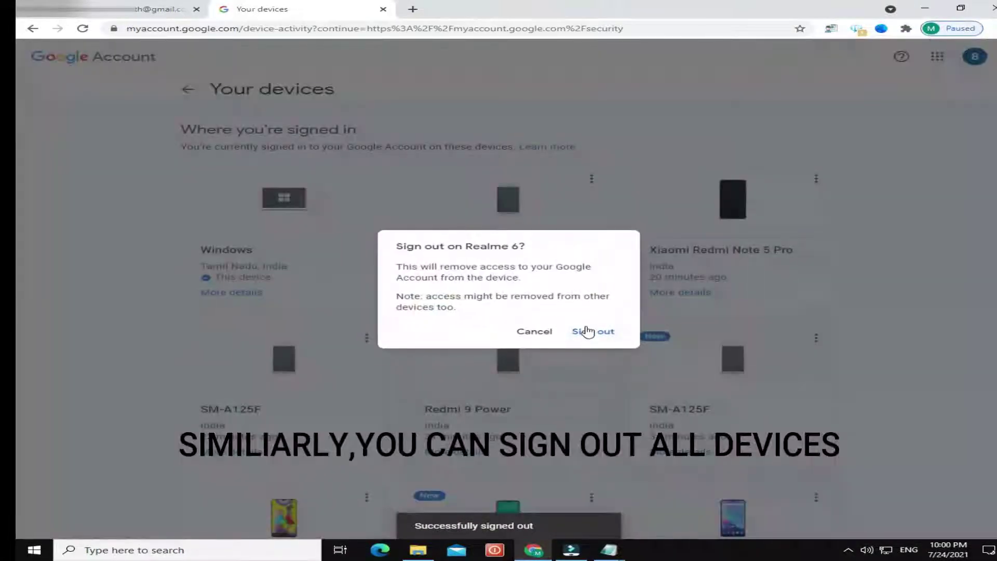
pyautogui.click(592, 331)
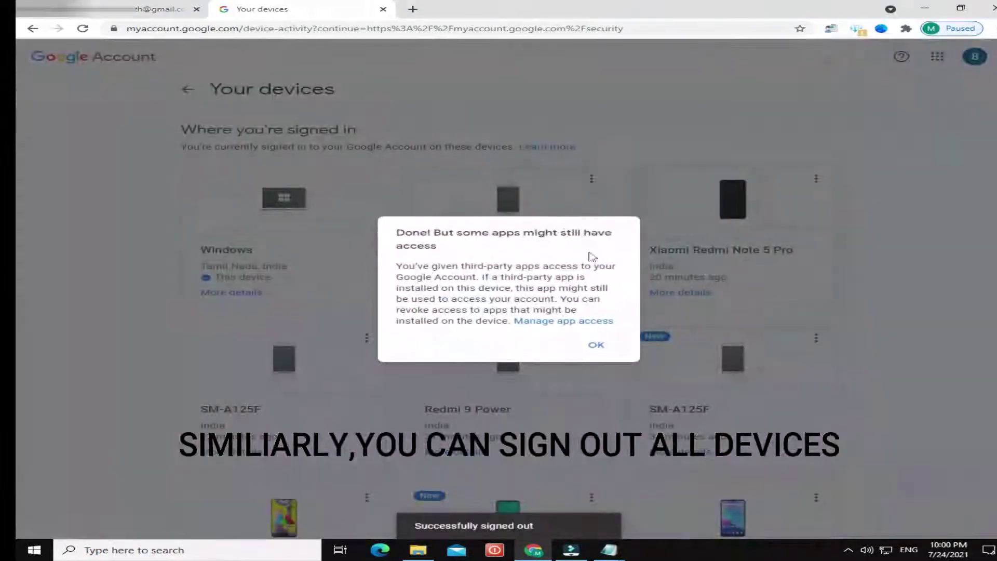
pyautogui.click(596, 345)
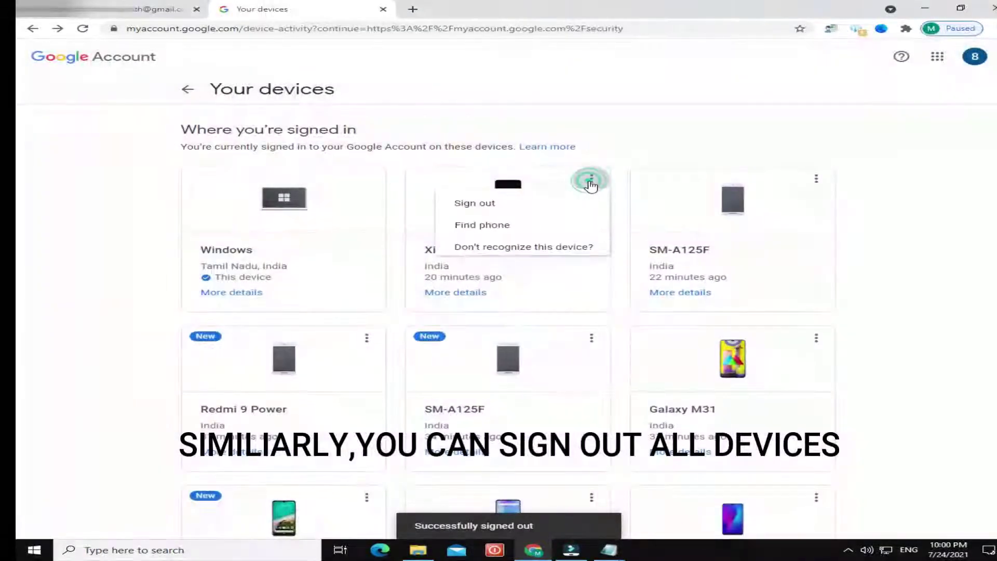
pyautogui.click(529, 208)
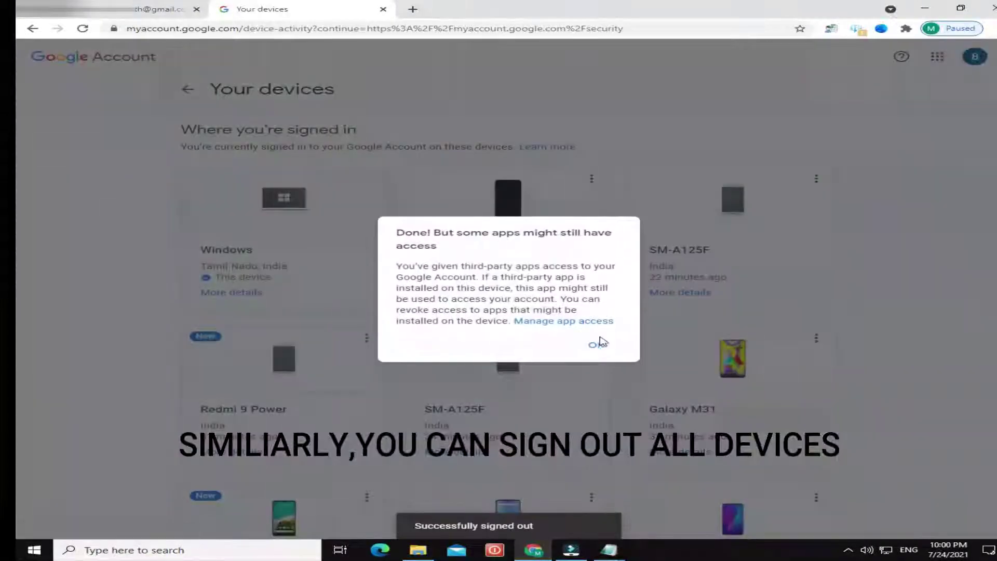
pyautogui.click(597, 345)
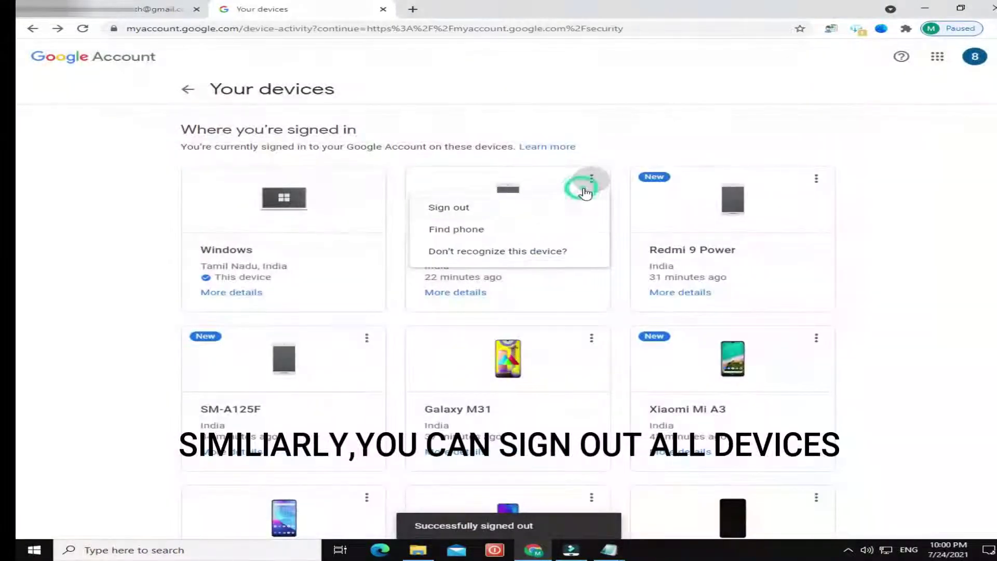
pyautogui.click(527, 210)
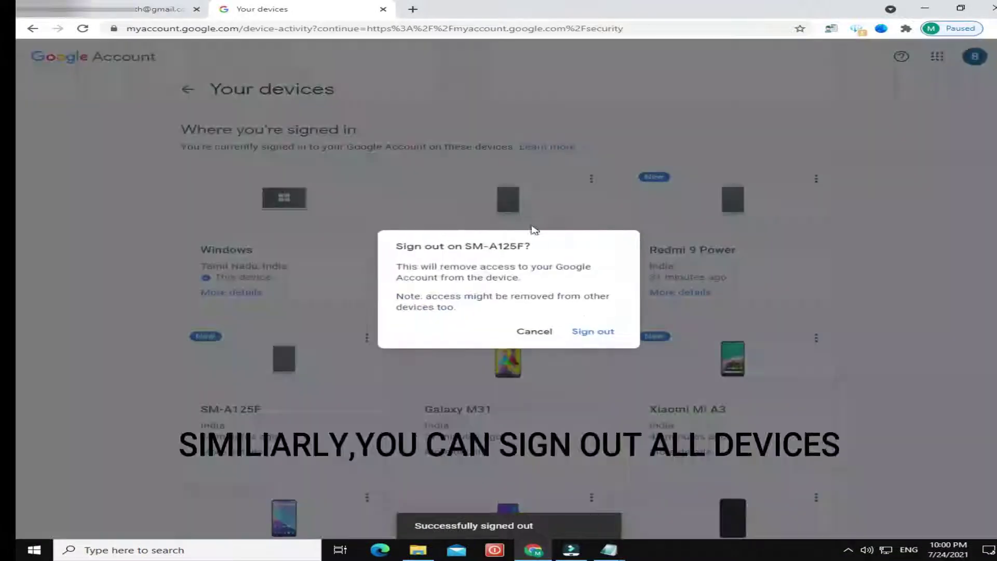
pyautogui.click(590, 333)
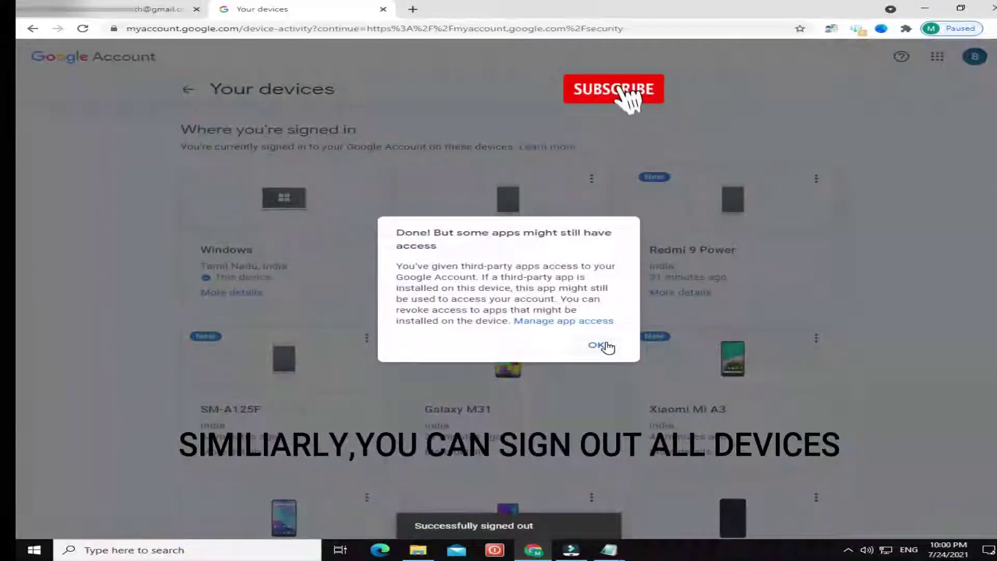
# - Sign out Redmi 9 Power and the next device card
pyautogui.click(602, 345)
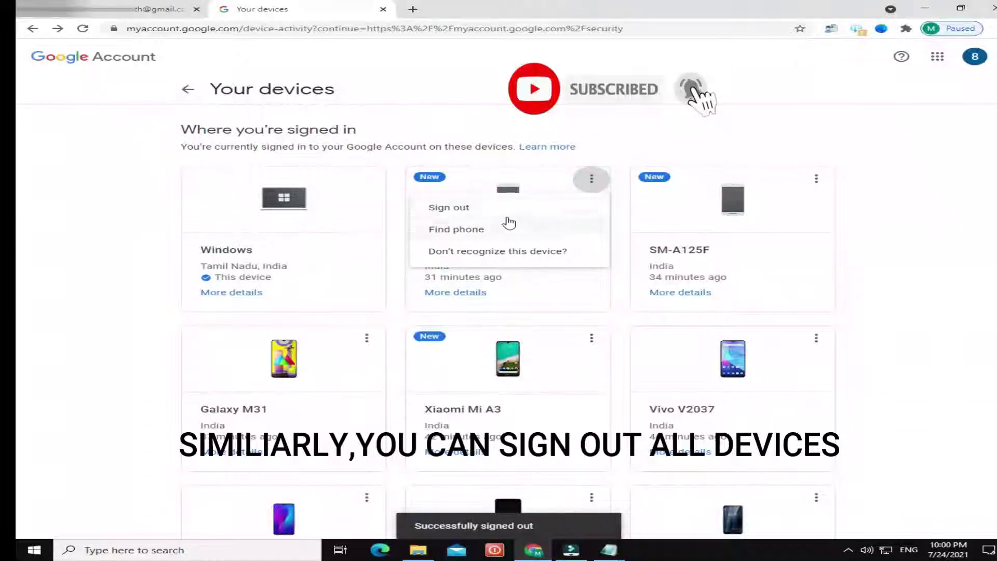
pyautogui.click(491, 212)
pyautogui.click(597, 333)
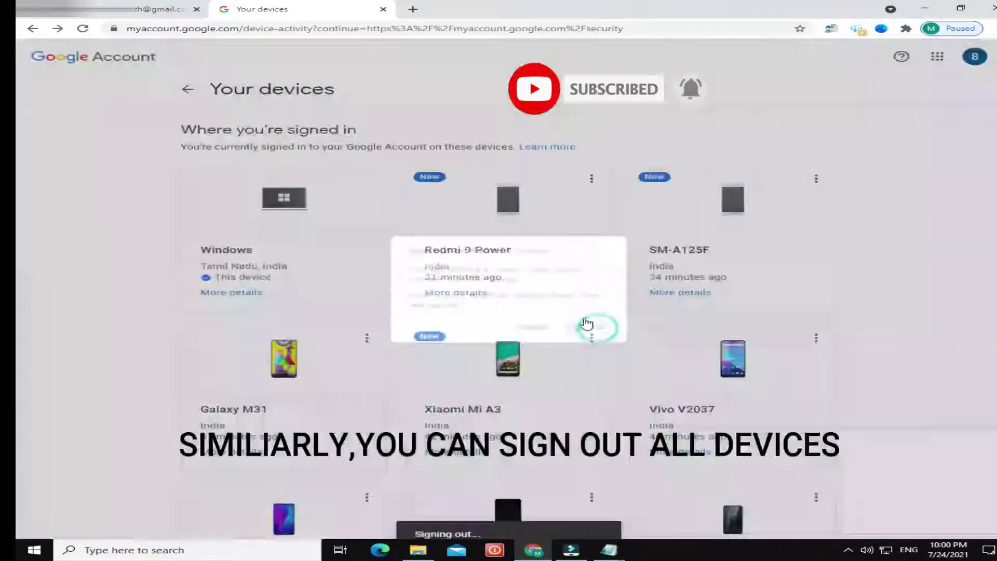
pyautogui.click(579, 345)
pyautogui.click(431, 207)
pyautogui.click(567, 329)
pyautogui.click(577, 184)
# - Sign out the next several device cards in the list
pyautogui.click(431, 207)
pyautogui.click(567, 330)
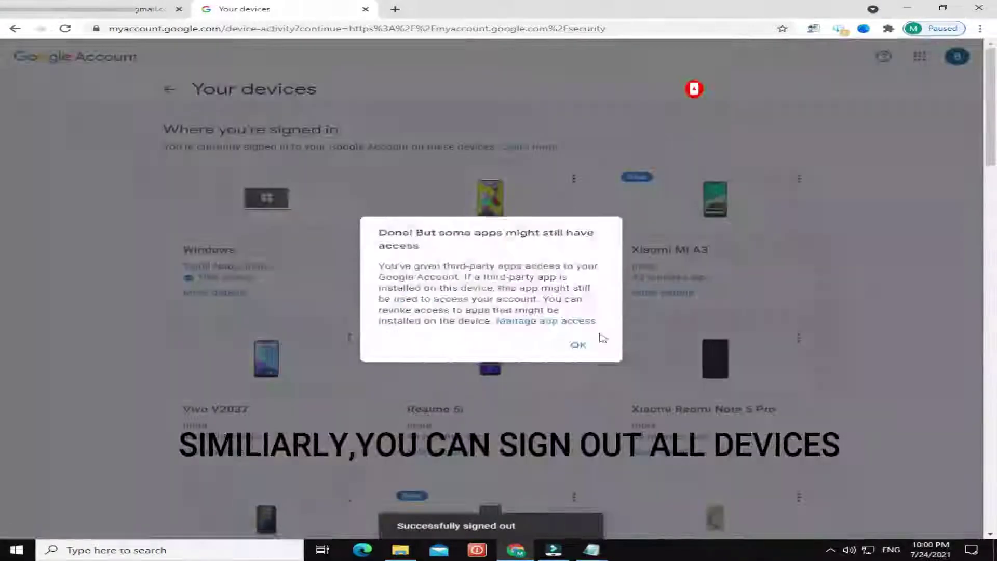
pyautogui.click(574, 178)
pyautogui.click(431, 207)
pyautogui.click(563, 332)
pyautogui.click(530, 206)
pyautogui.click(568, 330)
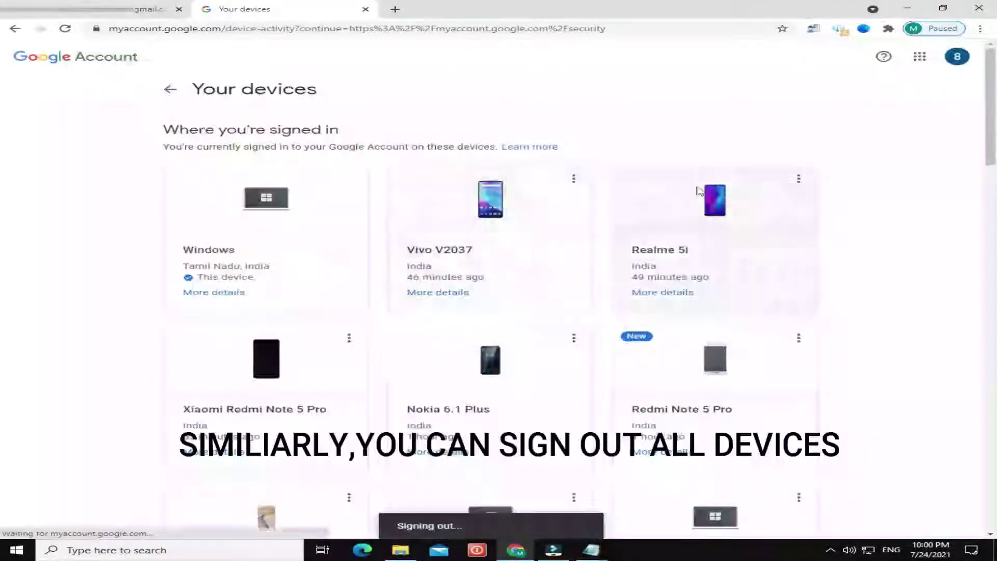
pyautogui.click(574, 178)
pyautogui.click(431, 207)
pyautogui.click(579, 337)
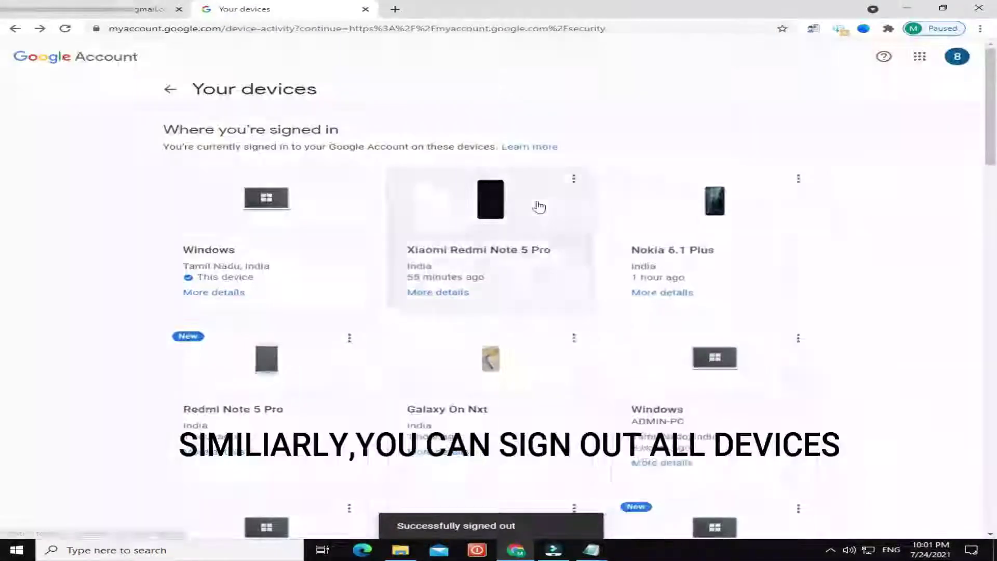
pyautogui.click(496, 215)
pyautogui.click(568, 330)
# - Sign out Nokia 6.1 Plus and the following device
pyautogui.click(574, 178)
pyautogui.click(431, 207)
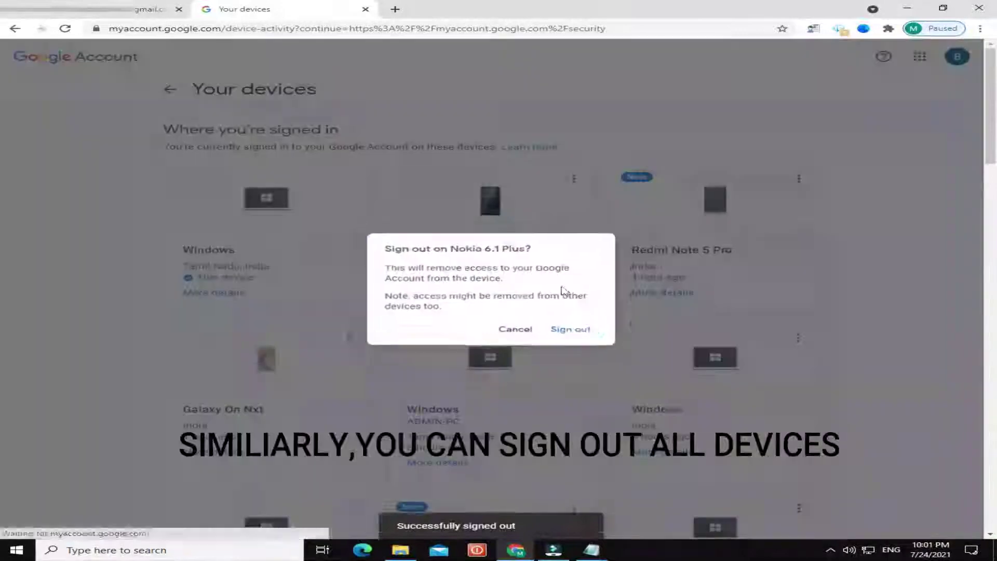
pyautogui.click(578, 344)
pyautogui.click(573, 178)
pyautogui.click(431, 208)
pyautogui.click(574, 333)
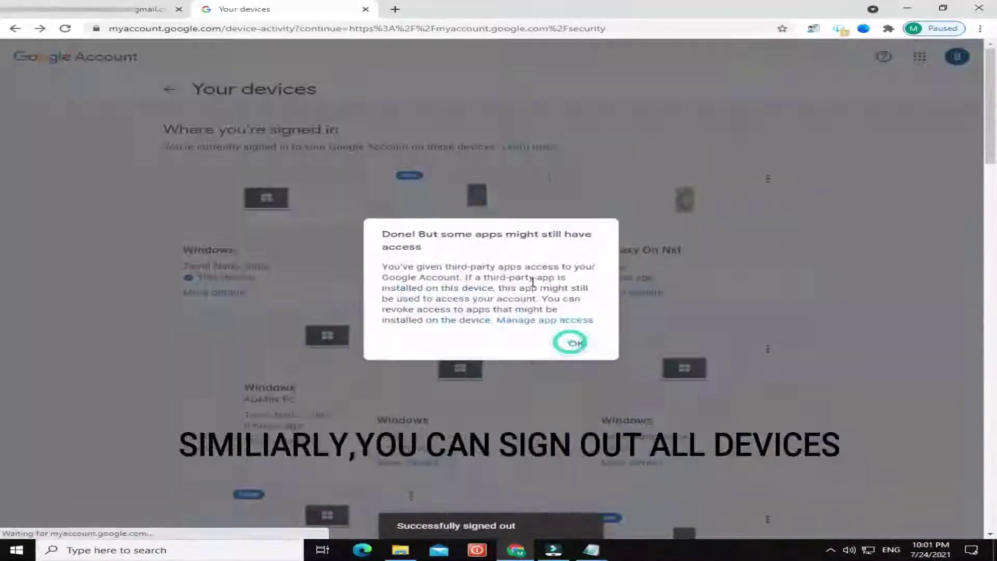
pyautogui.click(573, 178)
pyautogui.click(577, 341)
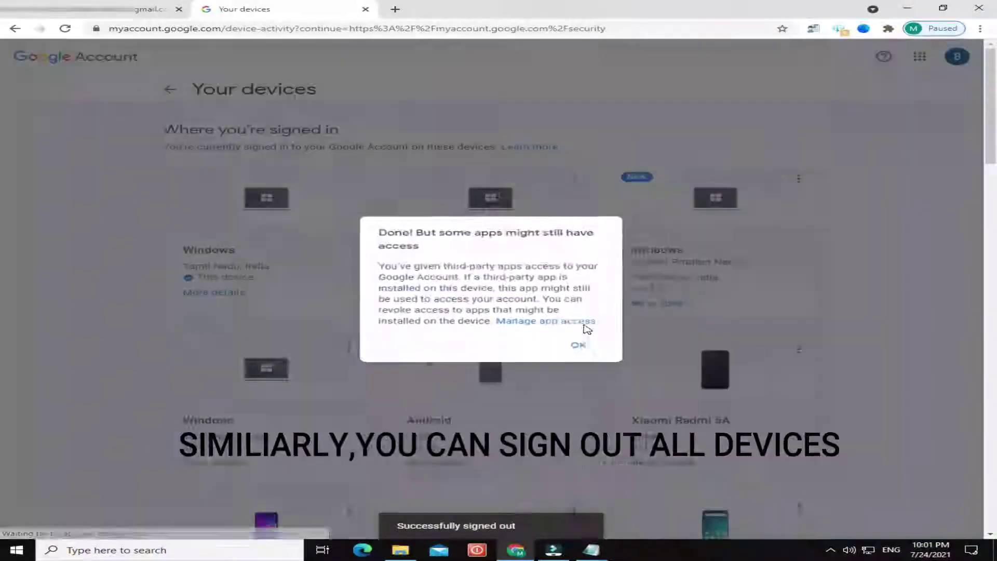
# - Sign out the Android device and Xiaomi Redmi 5A
pyautogui.click(578, 345)
pyautogui.click(573, 179)
pyautogui.click(474, 209)
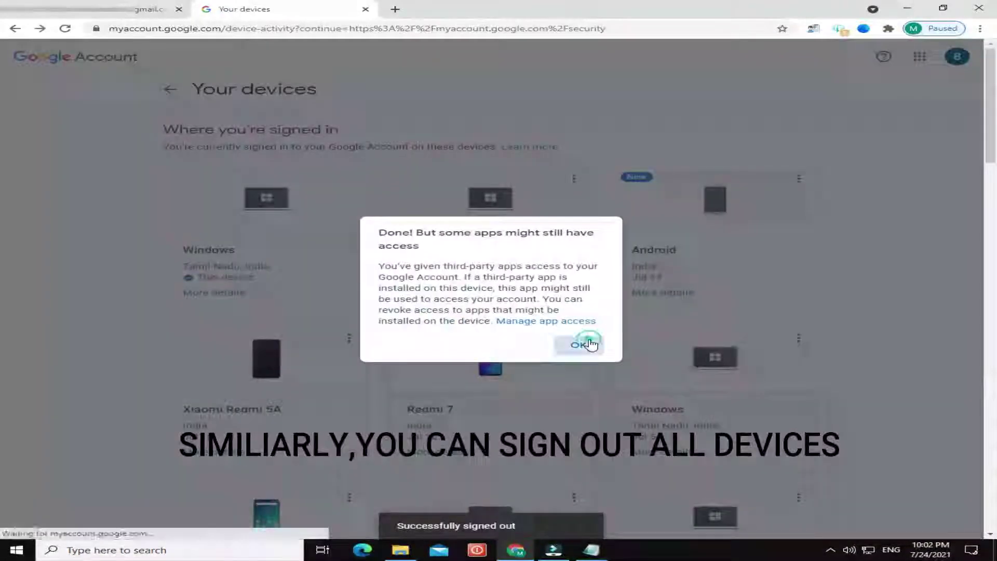
pyautogui.click(586, 344)
pyautogui.click(574, 179)
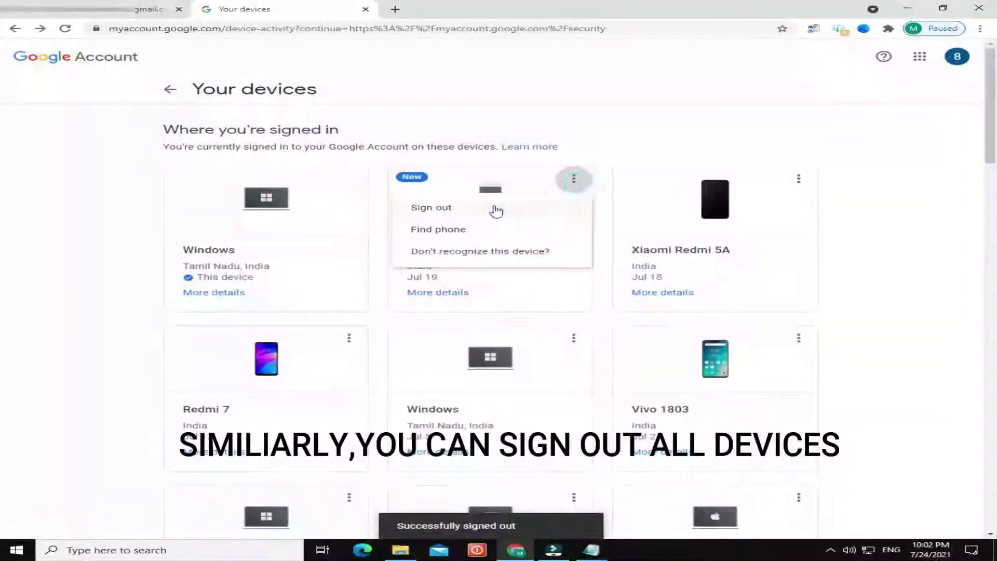
pyautogui.click(494, 208)
pyautogui.click(574, 329)
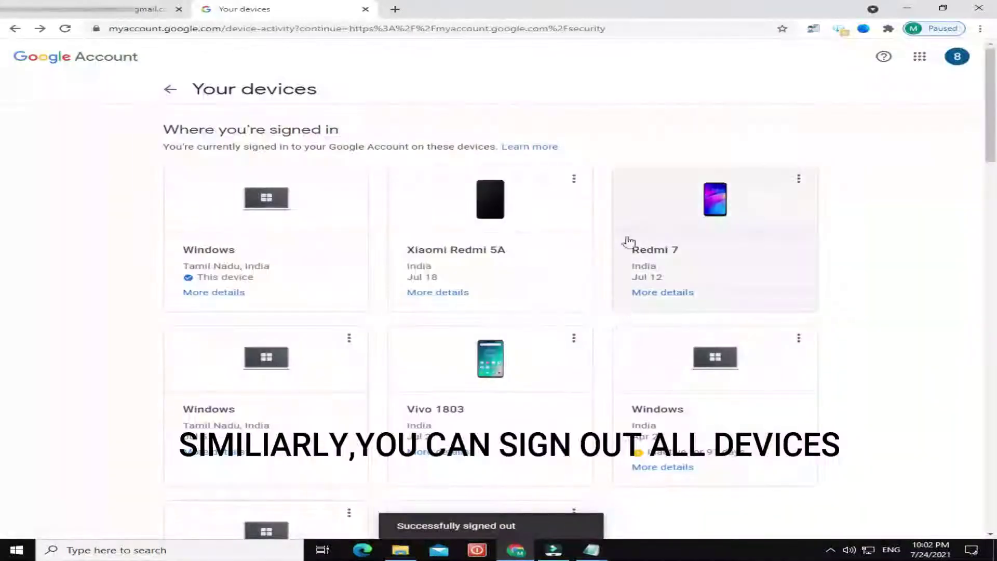
pyautogui.click(573, 329)
# - Sign out Redmi 7, the older Windows device and Vivo 1803
pyautogui.click(573, 178)
pyautogui.click(431, 207)
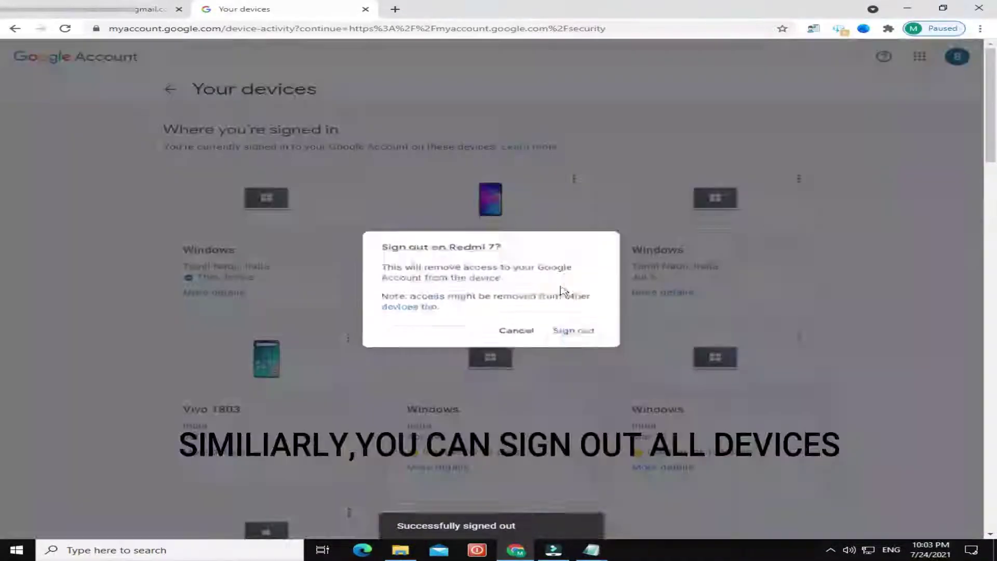
pyautogui.click(574, 329)
pyautogui.click(575, 179)
pyautogui.click(561, 208)
pyautogui.click(574, 329)
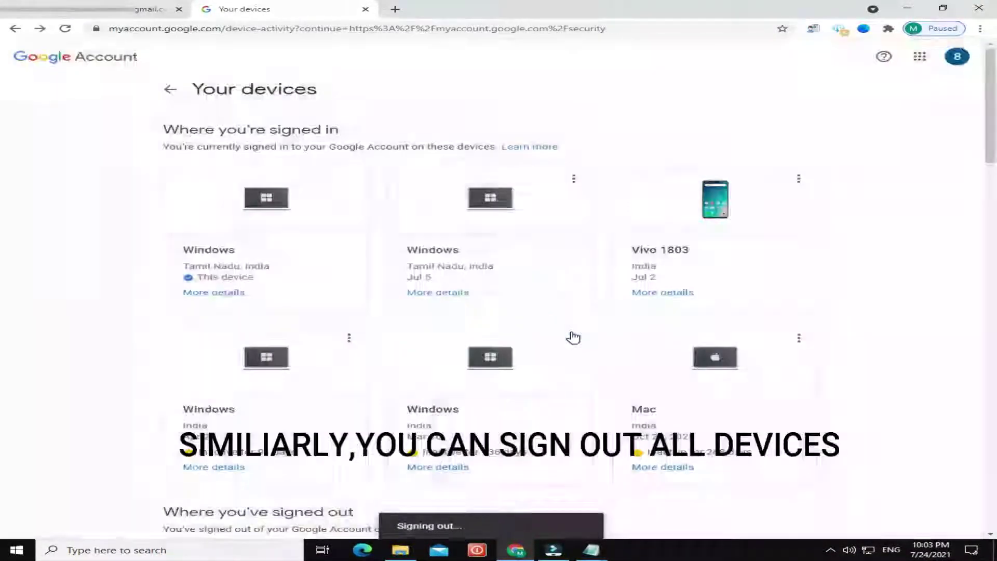
pyautogui.click(575, 178)
pyautogui.click(431, 208)
pyautogui.click(574, 329)
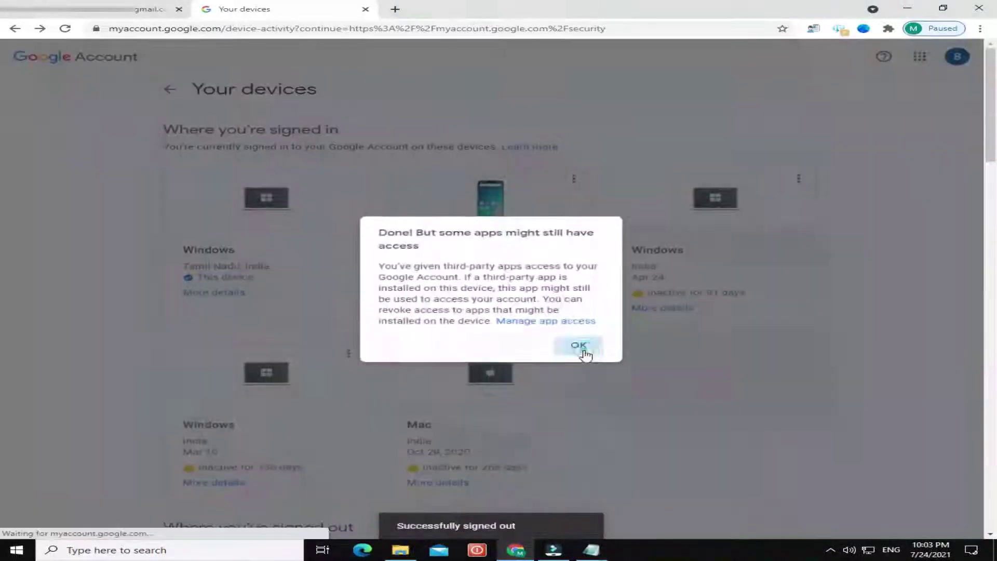
# - Sign out another Windows PC, then go through the Mac's sign-out options
pyautogui.click(574, 178)
pyautogui.click(431, 207)
pyautogui.click(574, 329)
pyautogui.click(575, 179)
pyautogui.click(431, 208)
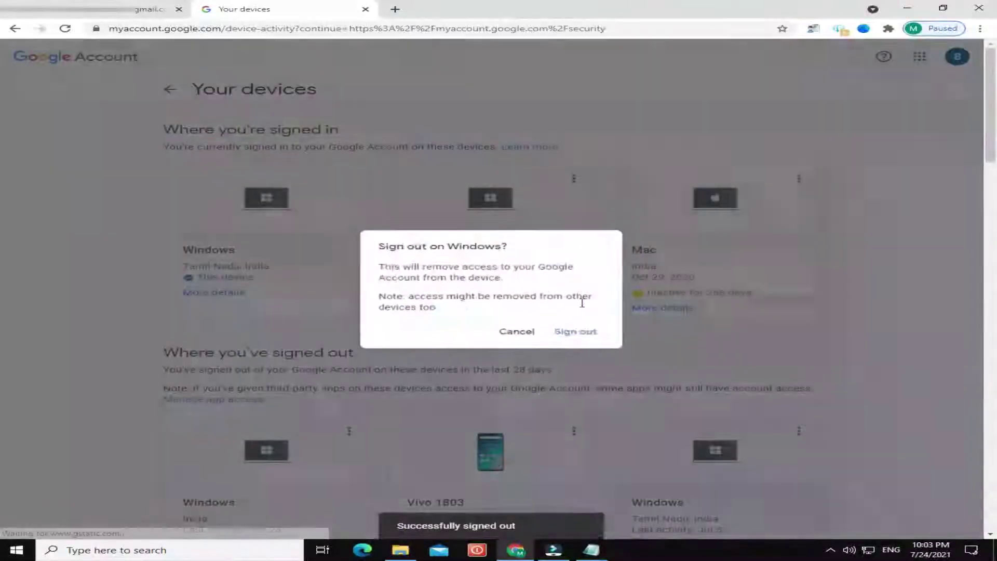
pyautogui.click(574, 329)
pyautogui.click(578, 348)
pyautogui.click(575, 178)
pyautogui.click(431, 208)
pyautogui.click(575, 330)
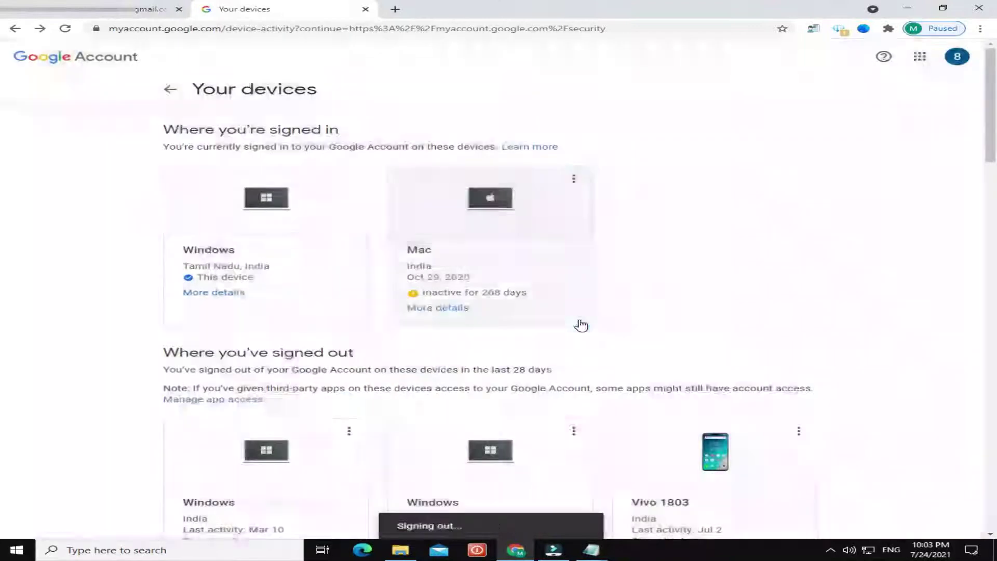